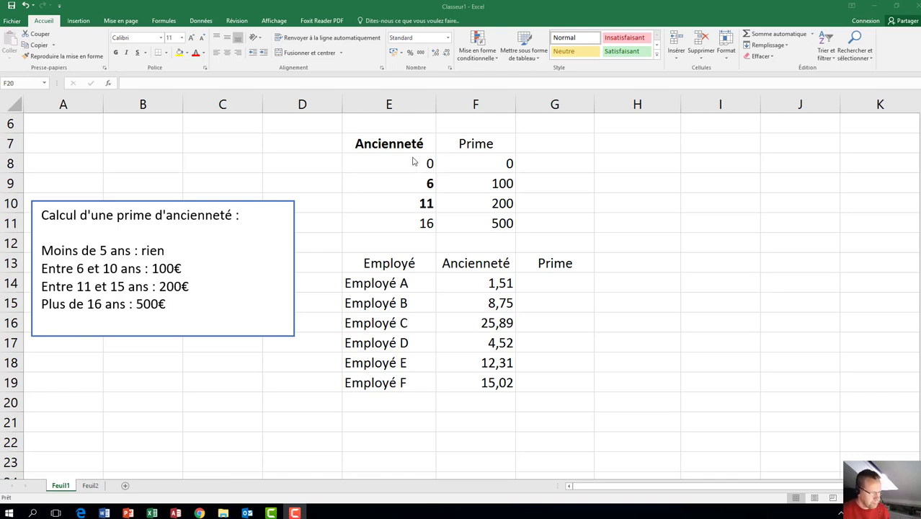
# Step: Examine the seniority thresholds and matching bonus amounts in the table E8:F11
pyautogui.click(407, 164)
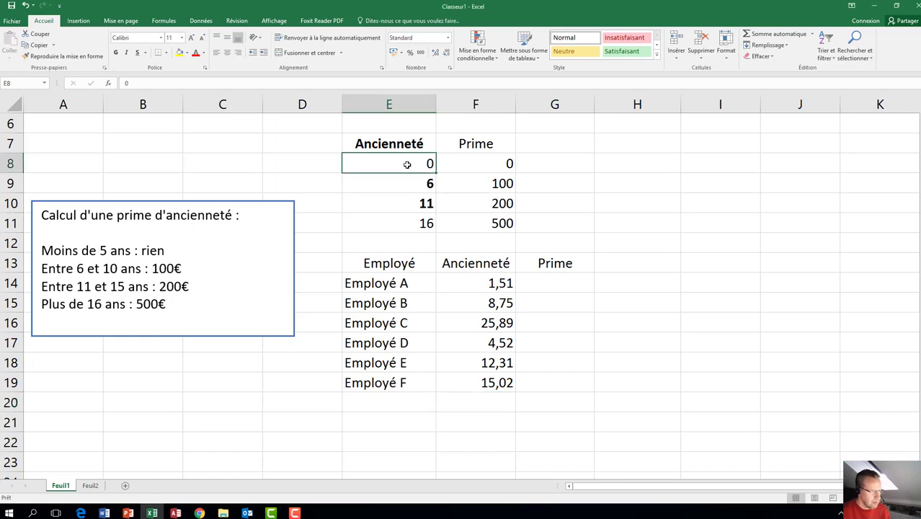
pyautogui.click(421, 189)
pyautogui.click(483, 165)
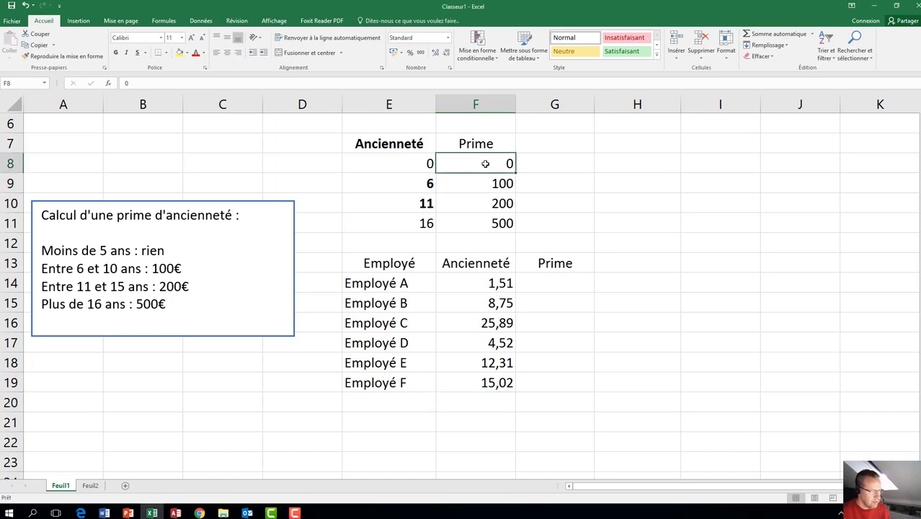
pyautogui.click(414, 183)
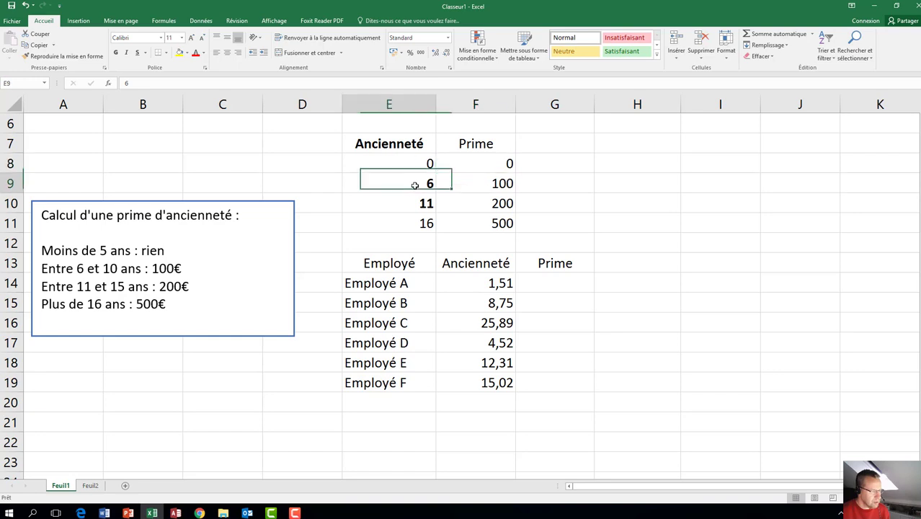
pyautogui.click(417, 204)
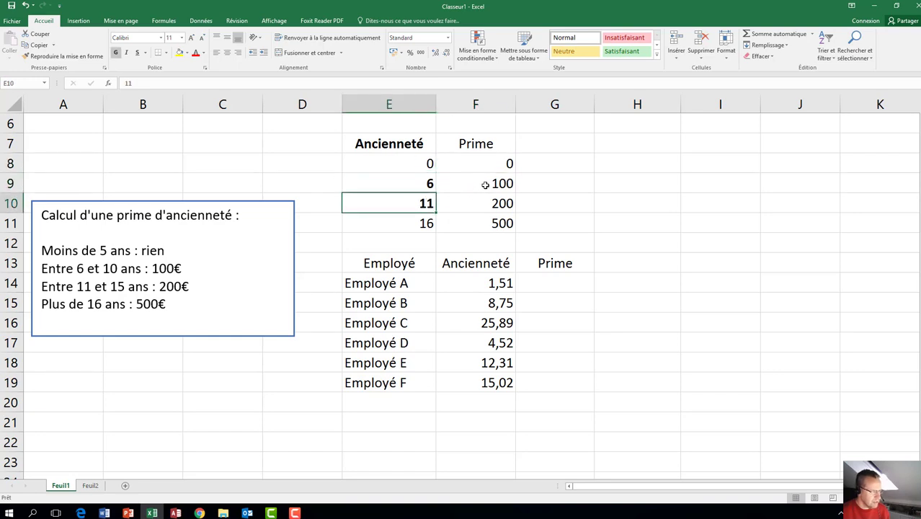
pyautogui.click(483, 186)
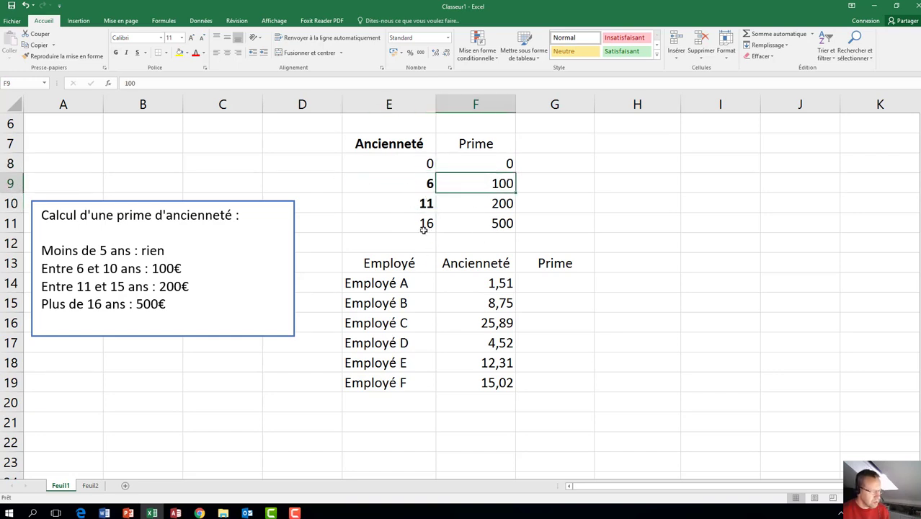
# Step: Enter =RECHERCHEV(F14;E8:F11;2;VRAI) in G14 to look up Employé A's bonus by approximate match
pyautogui.click(532, 284)
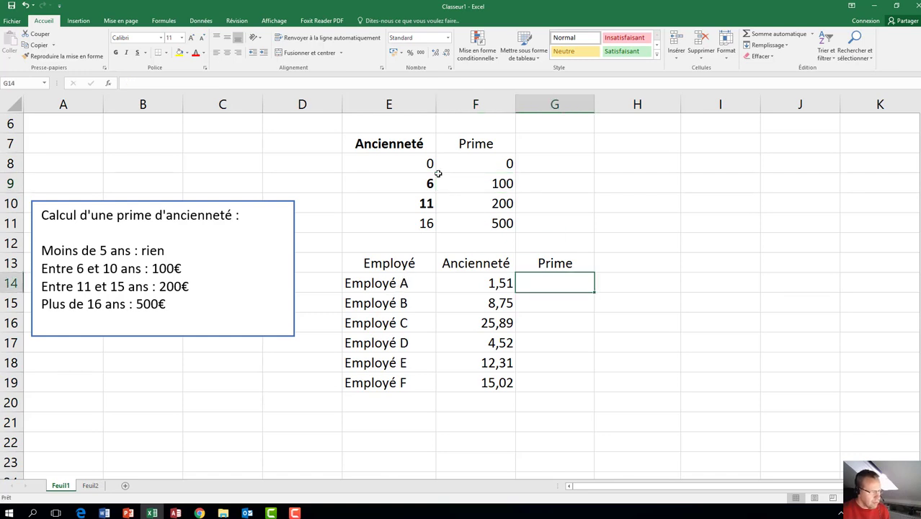
pyautogui.write('=recherche')
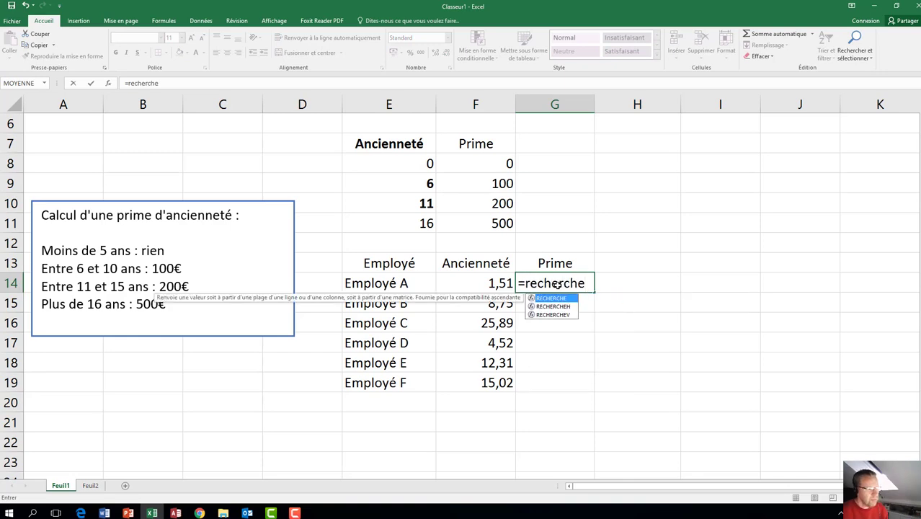
pyautogui.click(554, 315)
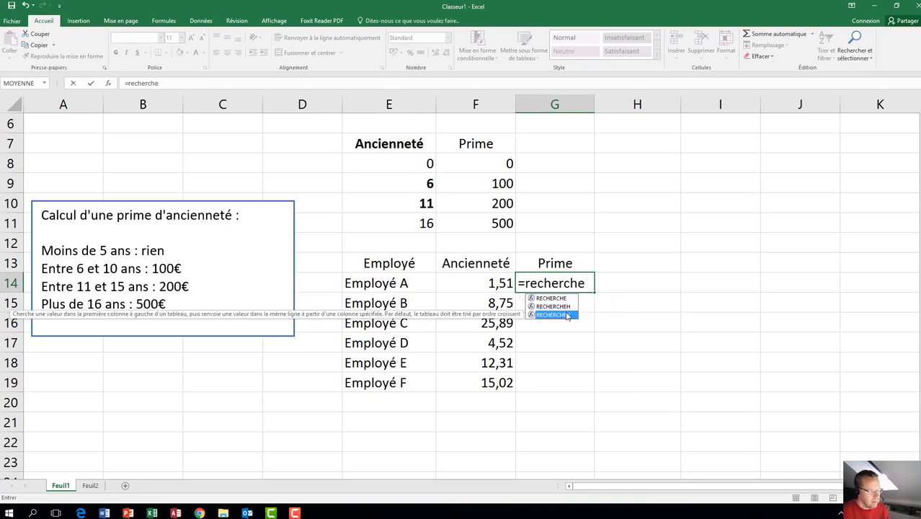
pyautogui.doubleClick(566, 315)
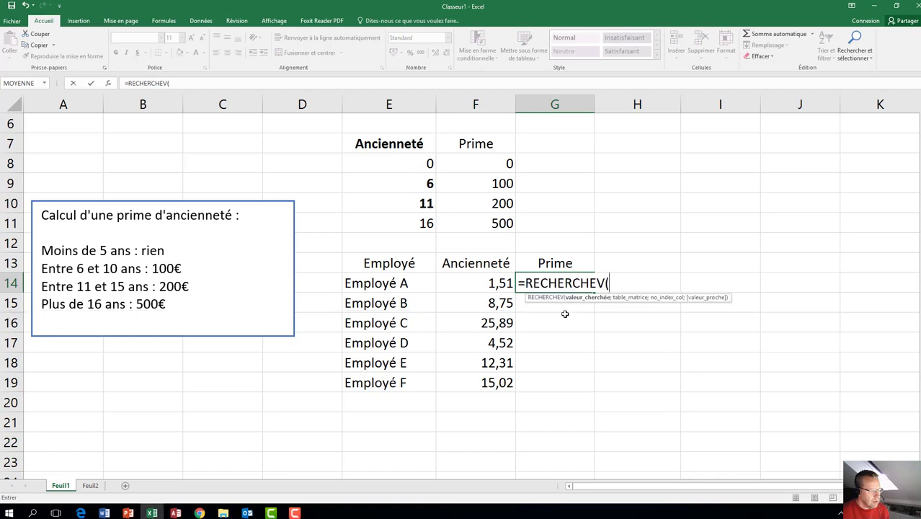
pyautogui.click(492, 285)
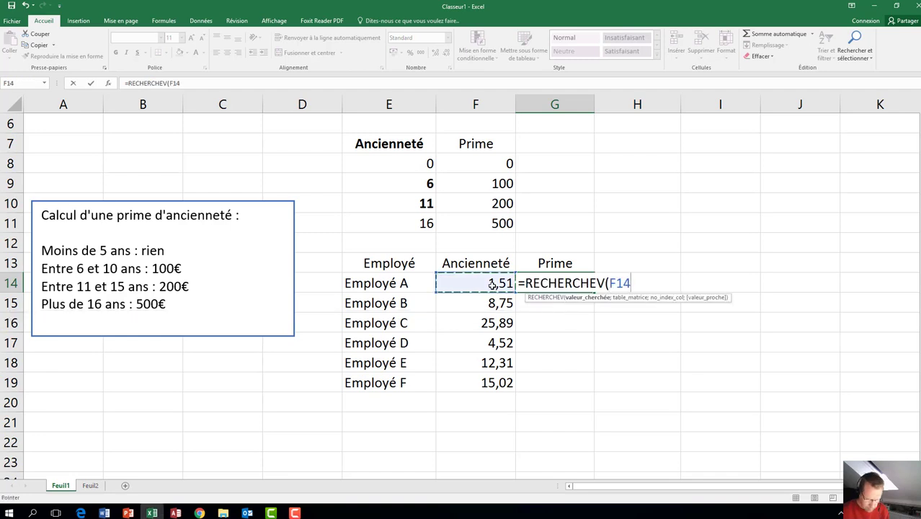
pyautogui.write(';')
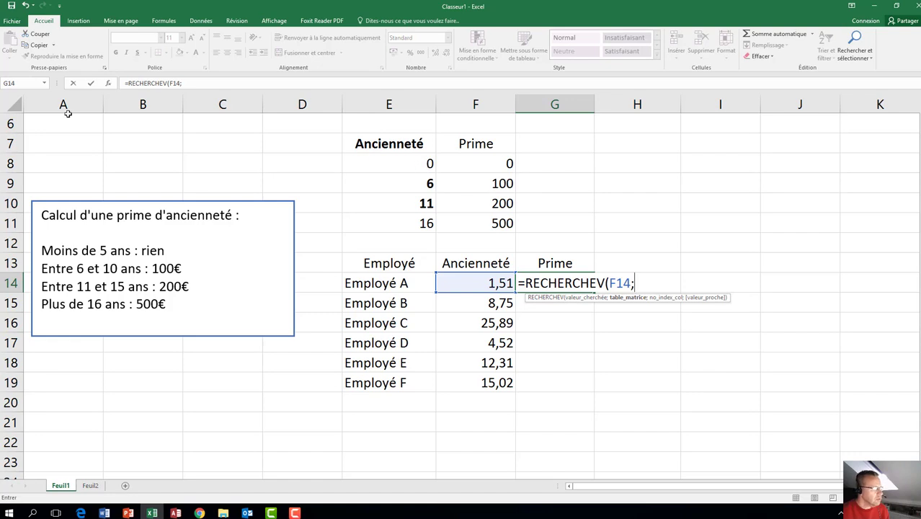
pyautogui.moveTo(407, 162); pyautogui.dragTo(473, 223)
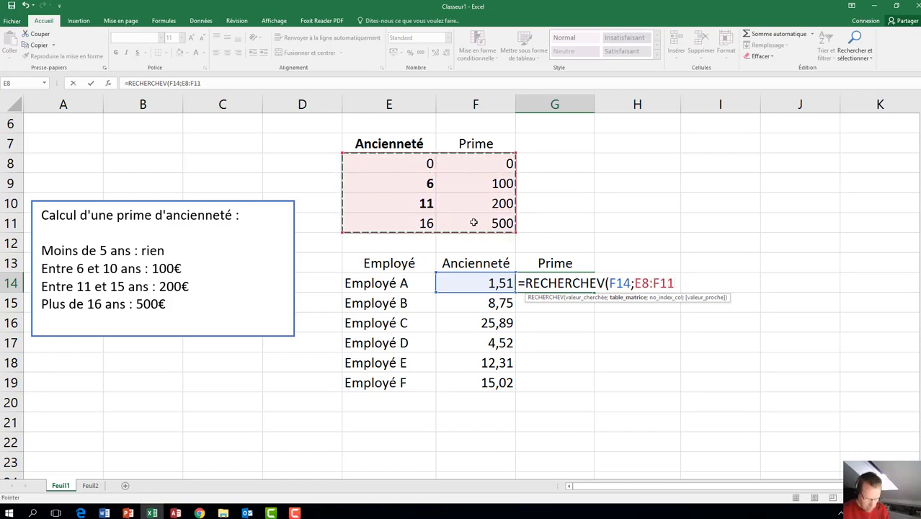
pyautogui.write(';')
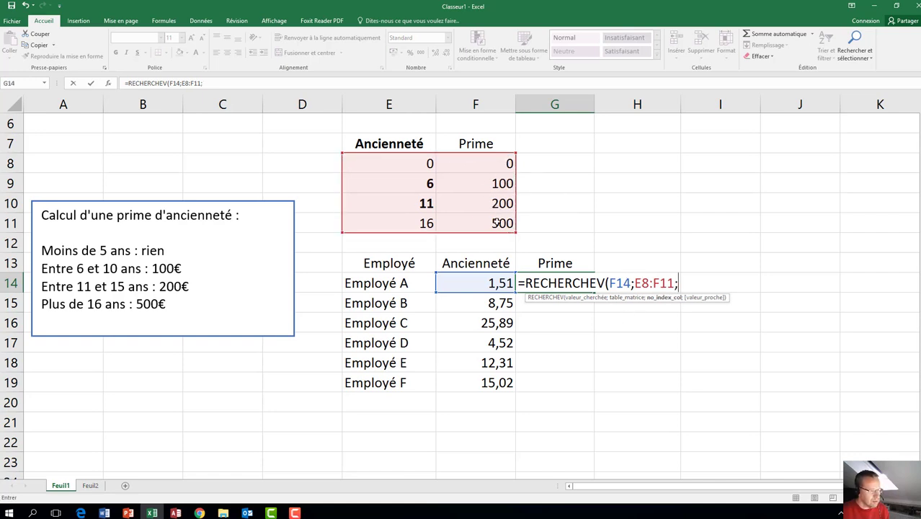
pyautogui.write('2;')
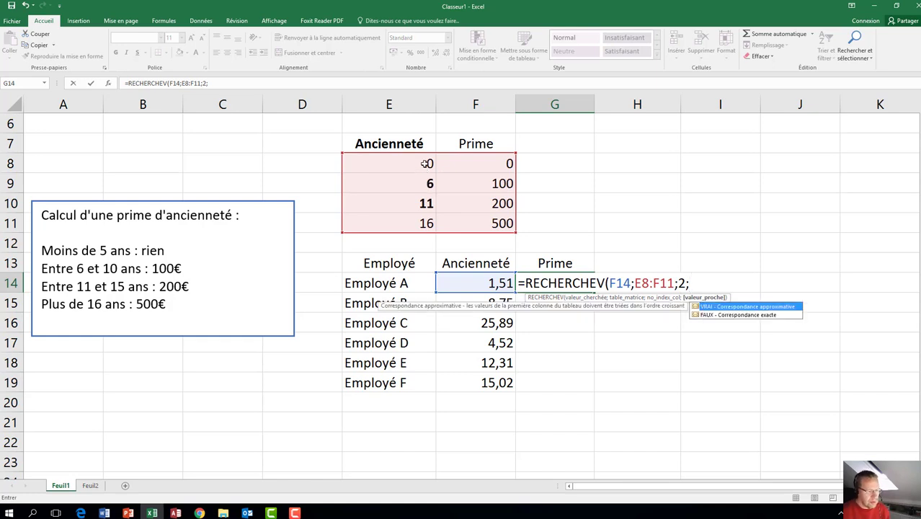
pyautogui.press('Tab')
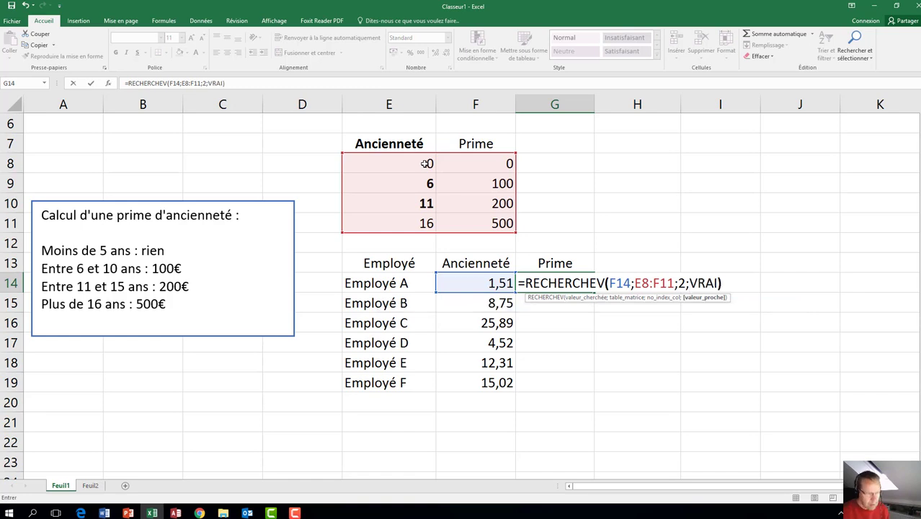
pyautogui.write(')')
pyautogui.press('Return')
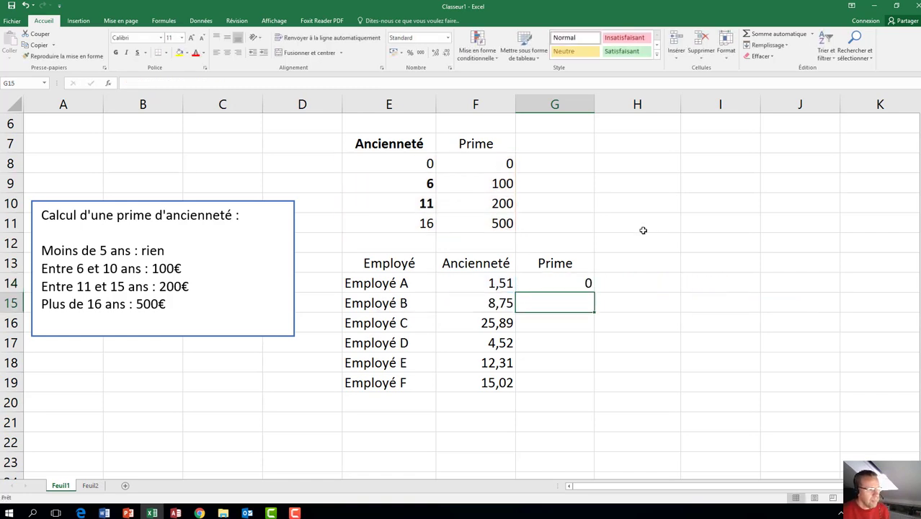
# Step: Name the threshold and bonus range E8:F11 "prime"
pyautogui.doubleClick(570, 284)
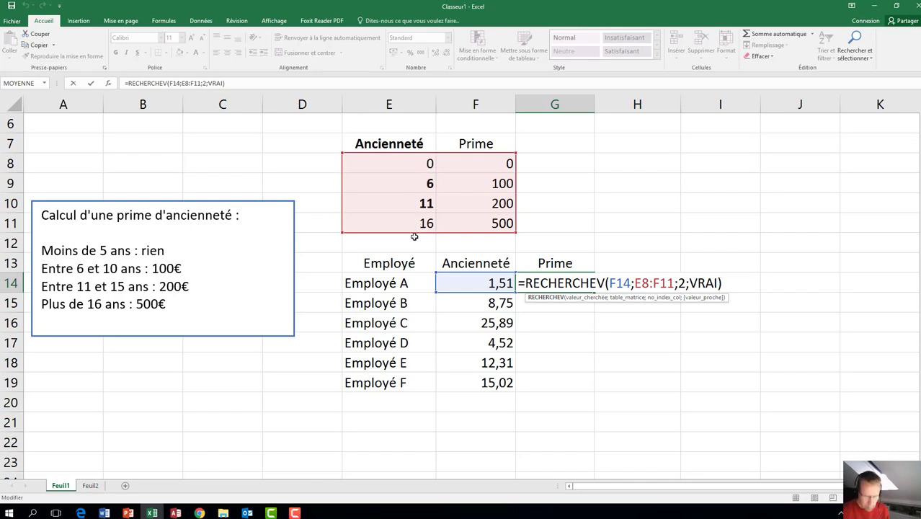
pyautogui.press('Return')
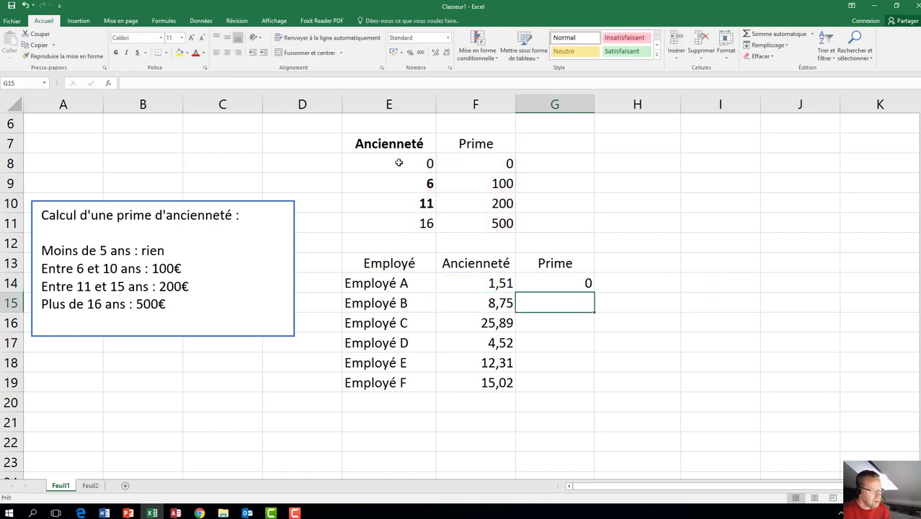
pyautogui.moveTo(401, 163); pyautogui.dragTo(474, 220)
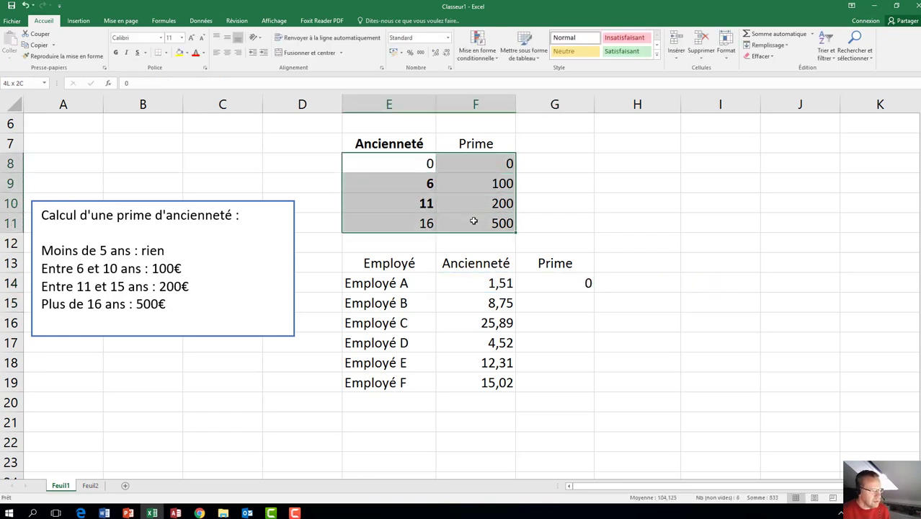
pyautogui.click(34, 82)
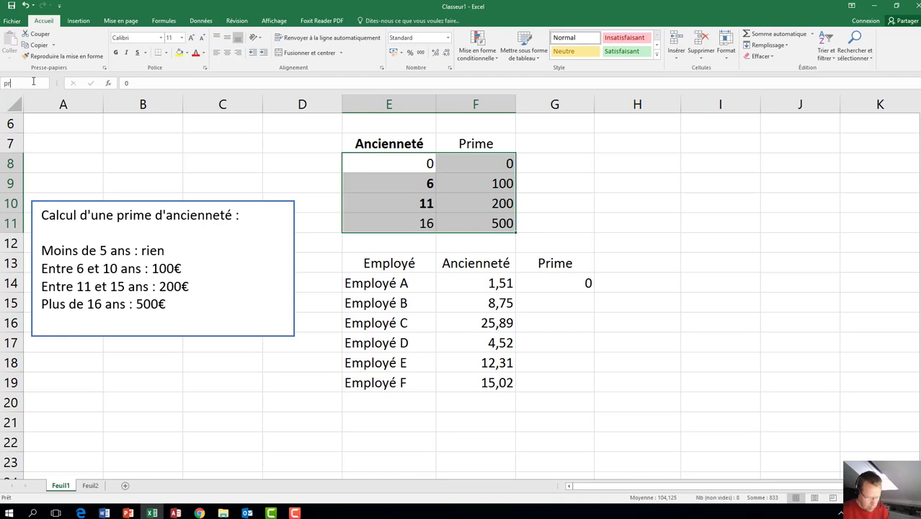
# Step: Replace the E8:F11 reference in G14's RECHERCHEV formula with the named range prime
pyautogui.click(564, 284)
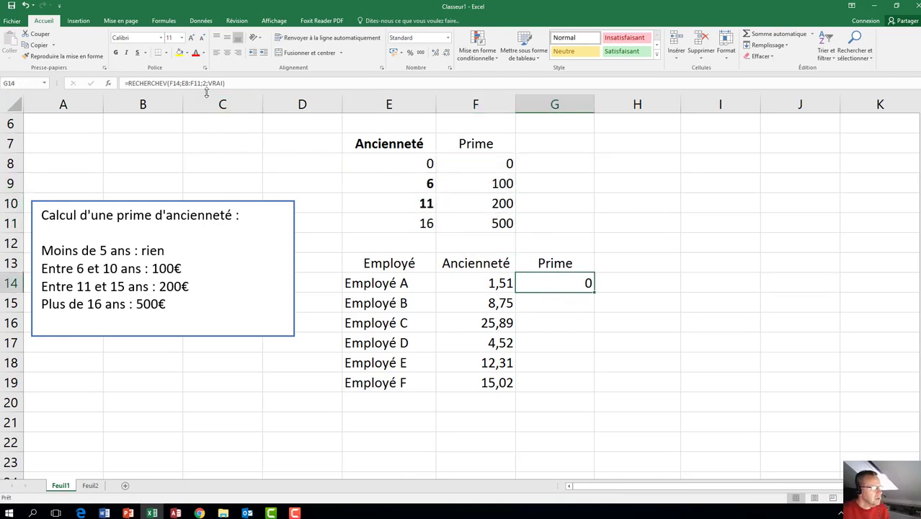
pyautogui.doubleClick(570, 283)
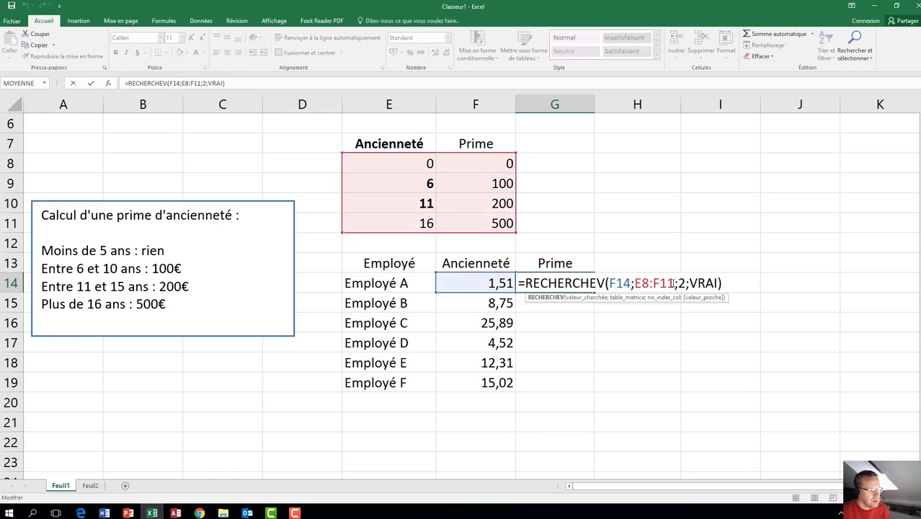
pyautogui.moveTo(675, 283); pyautogui.dragTo(634, 284)
pyautogui.write('prime')
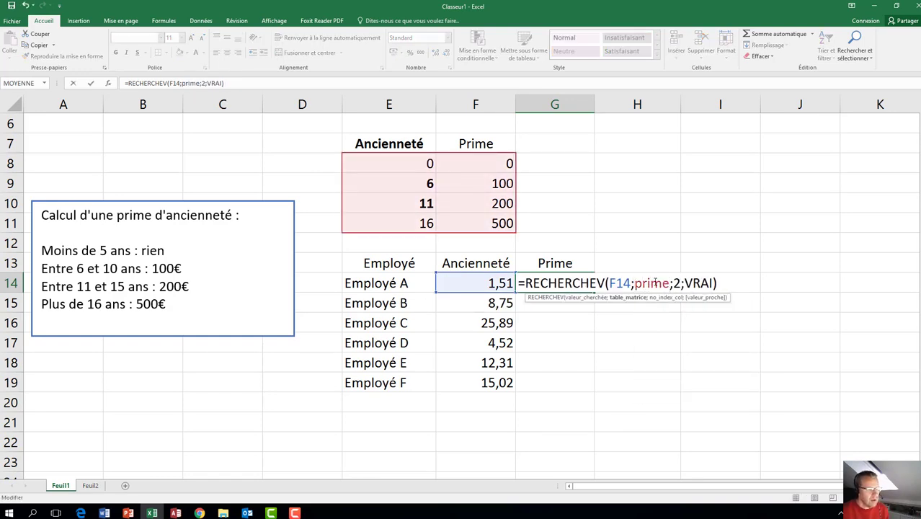
pyautogui.click(672, 255)
# Step: Fill the bonus formula from G14 down to G19 for all the employees
pyautogui.click(585, 285)
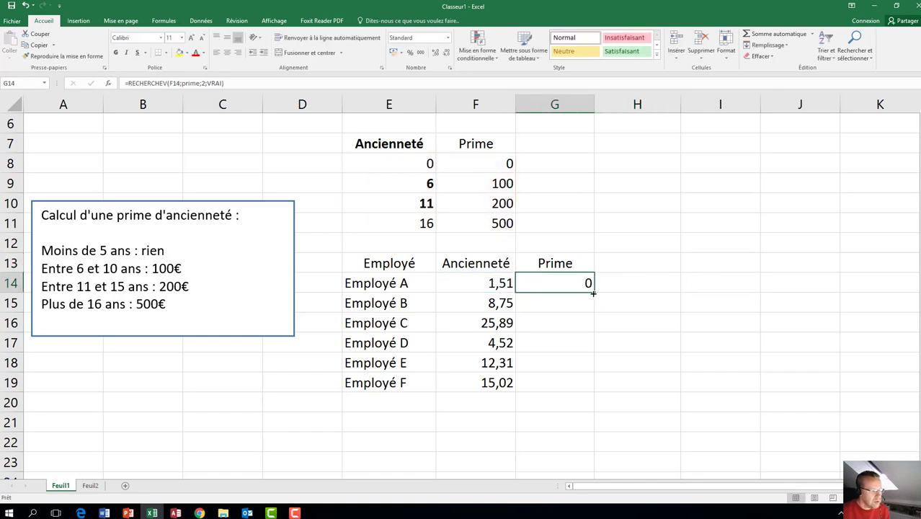
pyautogui.moveTo(592, 293); pyautogui.dragTo(594, 389)
pyautogui.click(602, 347)
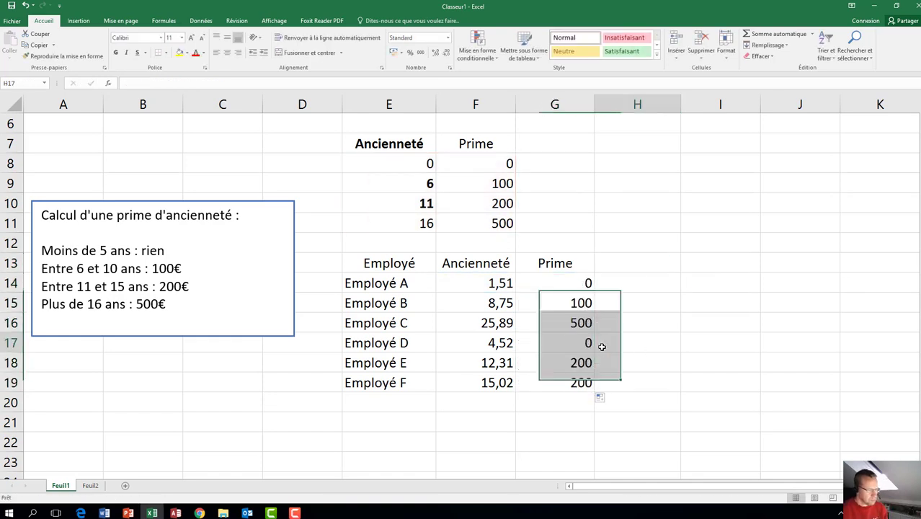
pyautogui.click(504, 304)
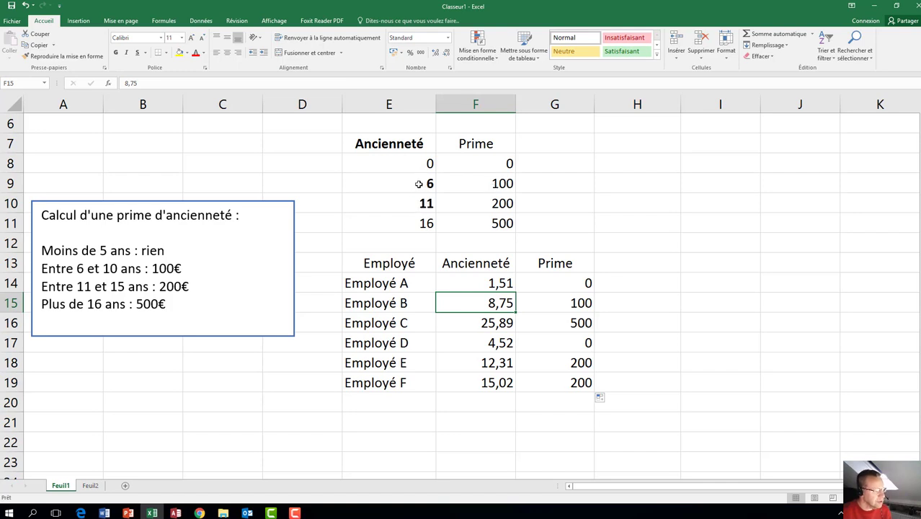
pyautogui.click(500, 185)
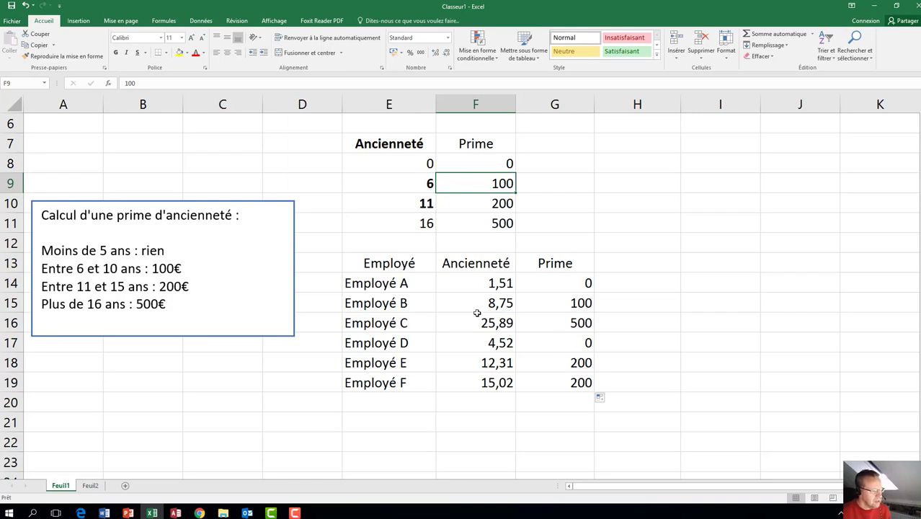
# Step: Change Employé F's seniority in F19 to 17,54
pyautogui.click(483, 384)
pyautogui.write('17,54')
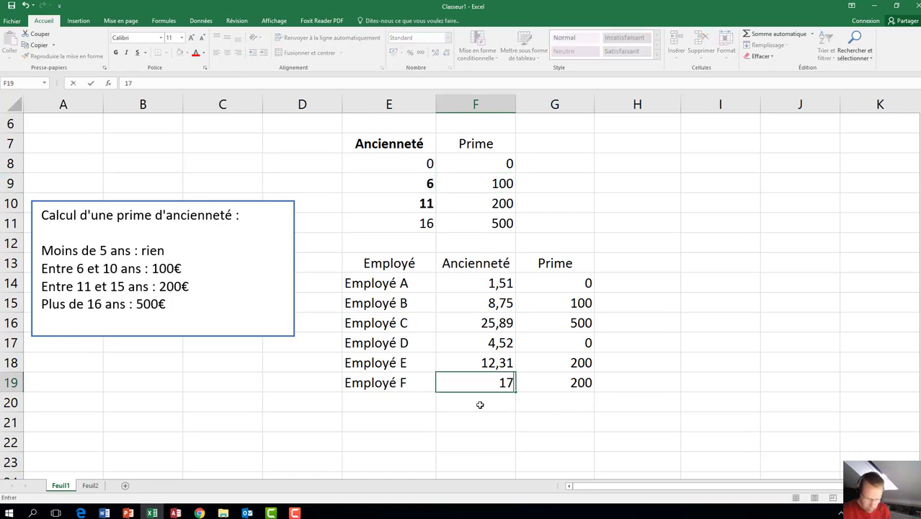
pyautogui.press('Return')
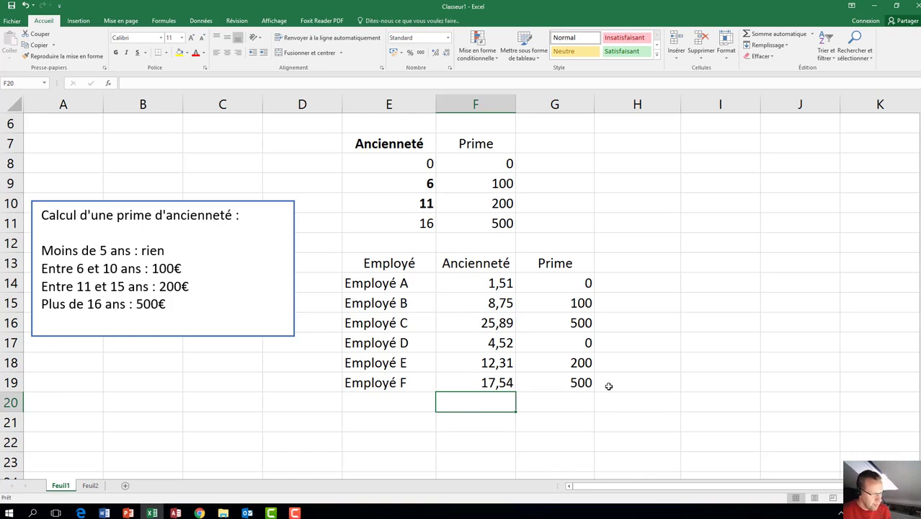
pyautogui.click(571, 282)
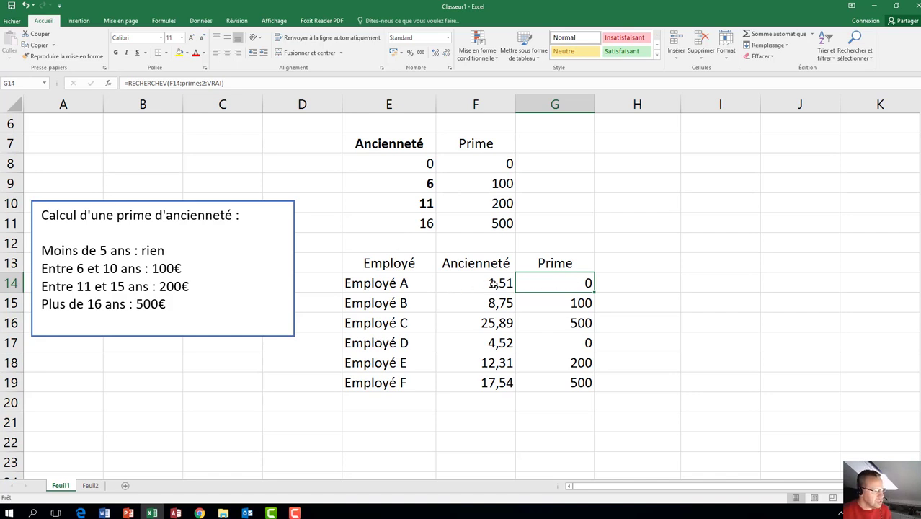
pyautogui.click(497, 304)
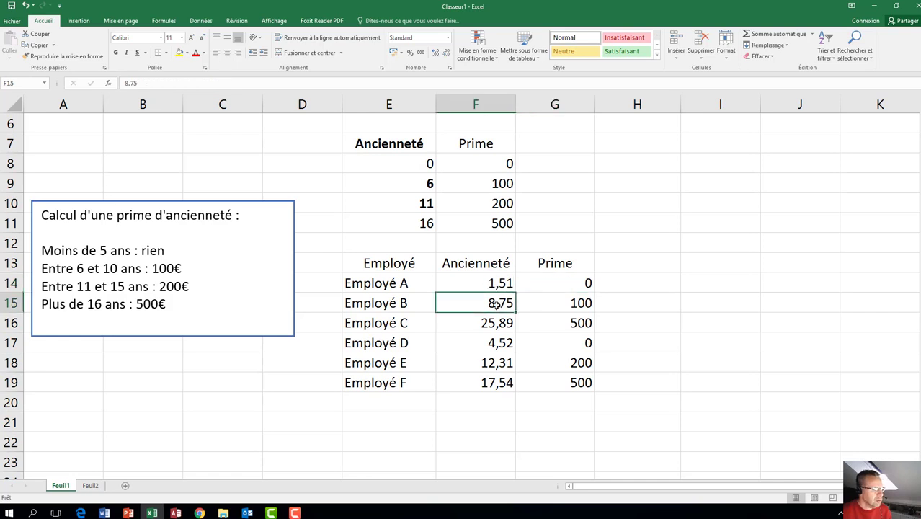